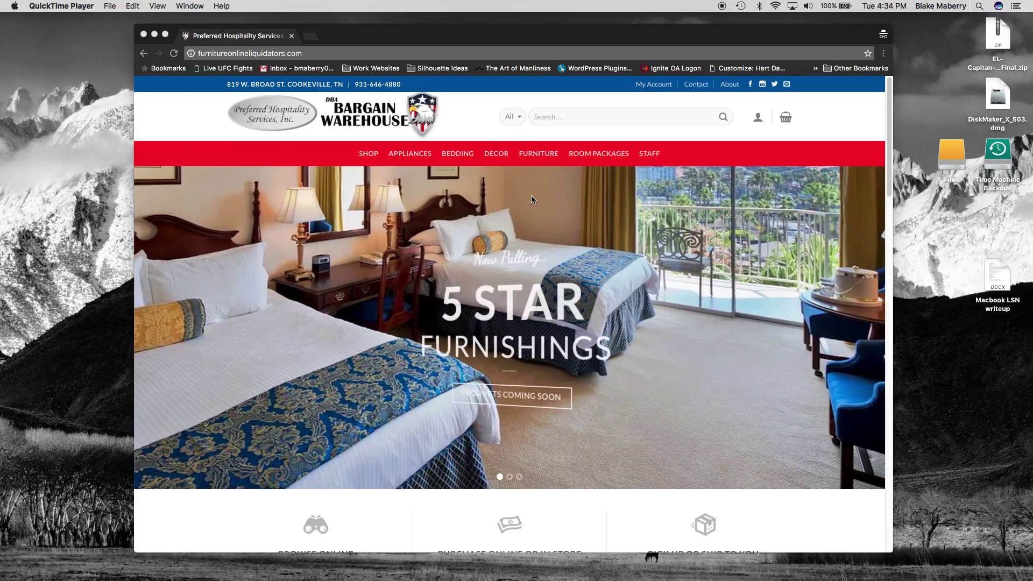
On the My Account page, register a new customer with the customer's email address and a password
left_click(653, 89)
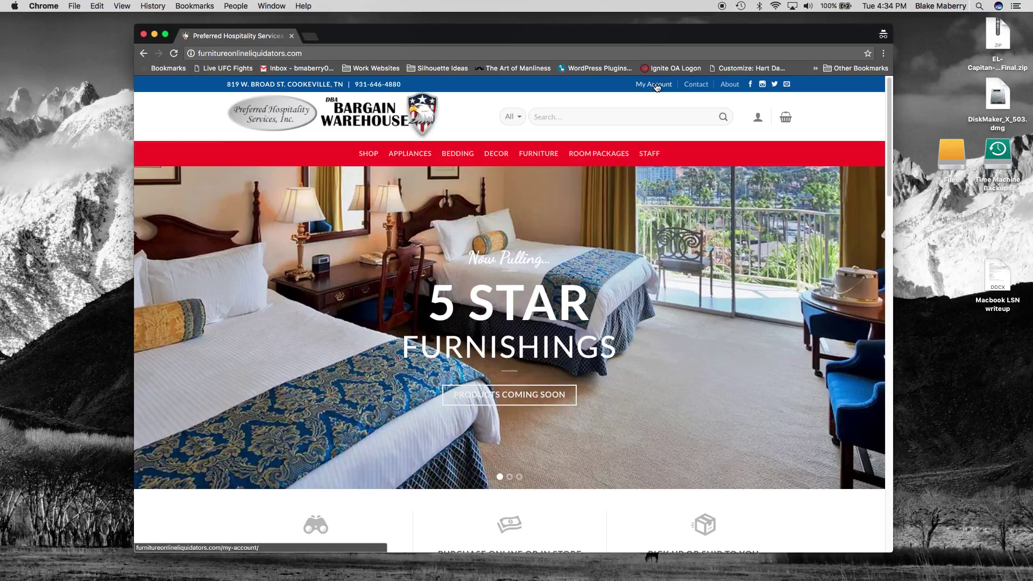
left_click(658, 87)
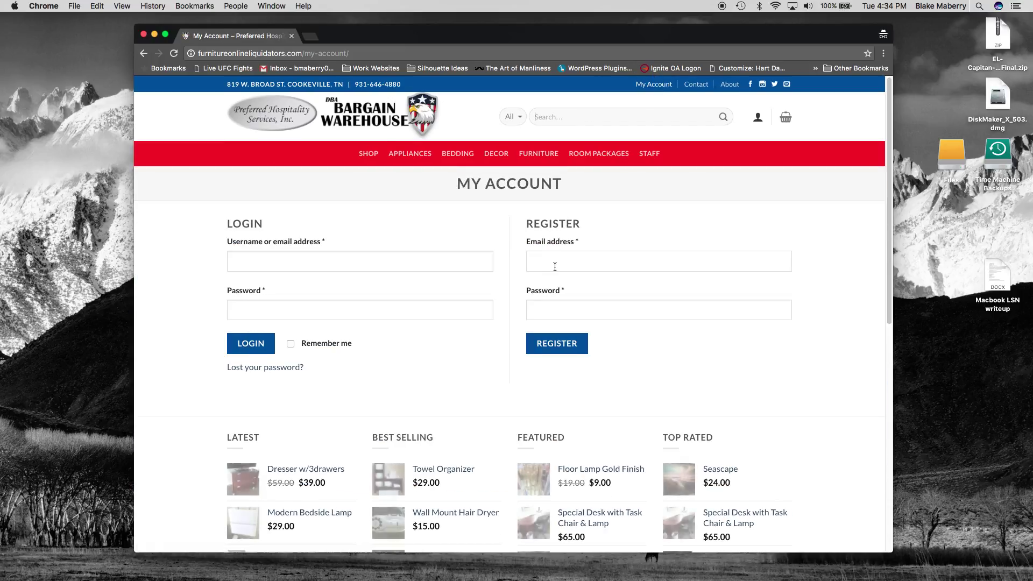
left_click(569, 262)
type("bm")
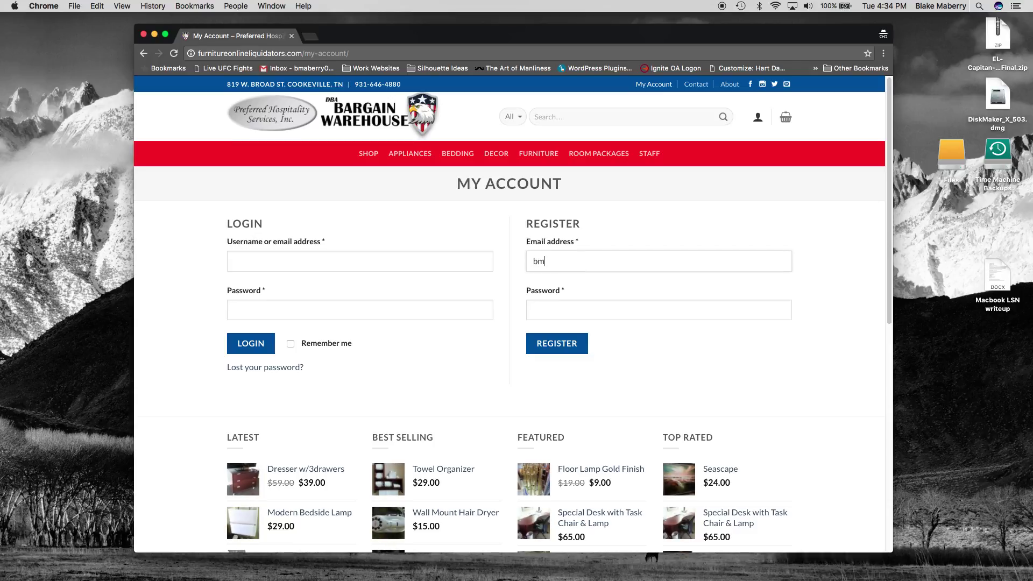
key("Tab")
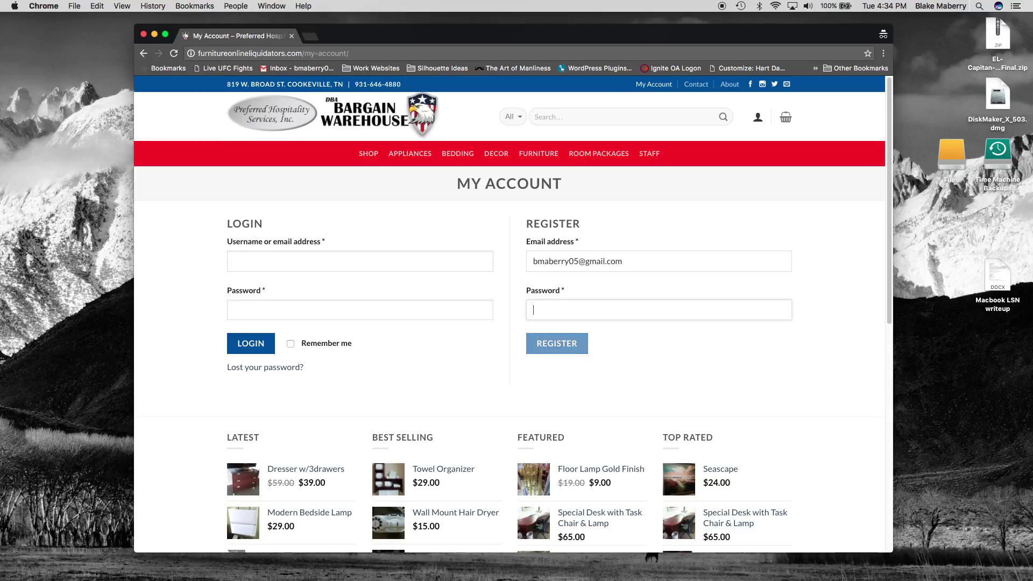
type("pas")
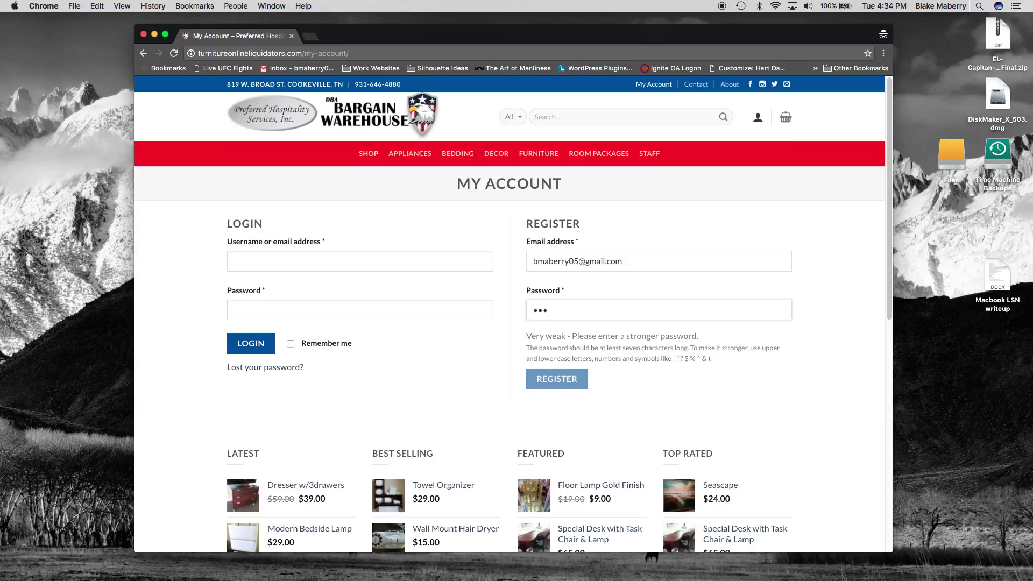
type("sword1")
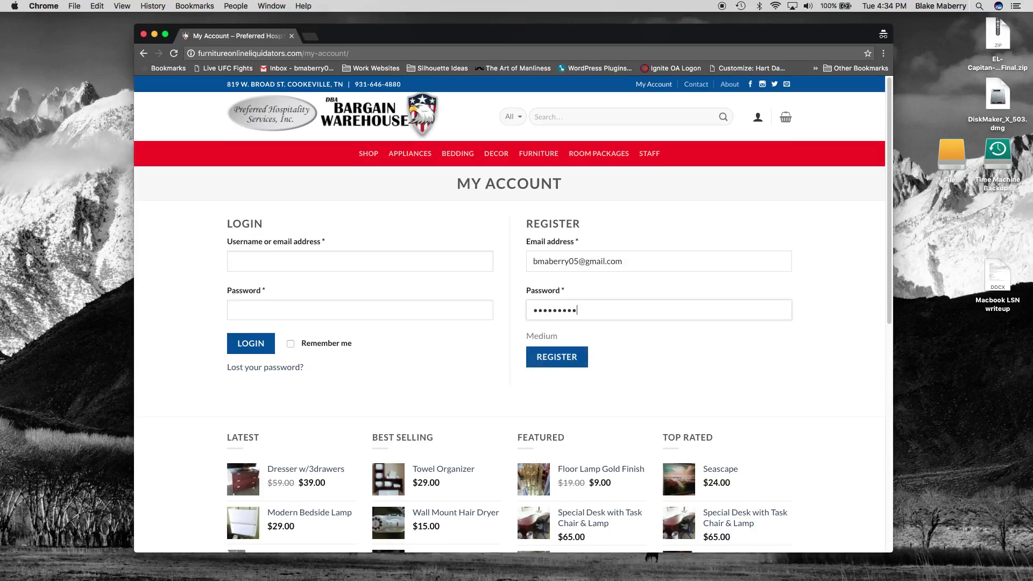
left_click(561, 361)
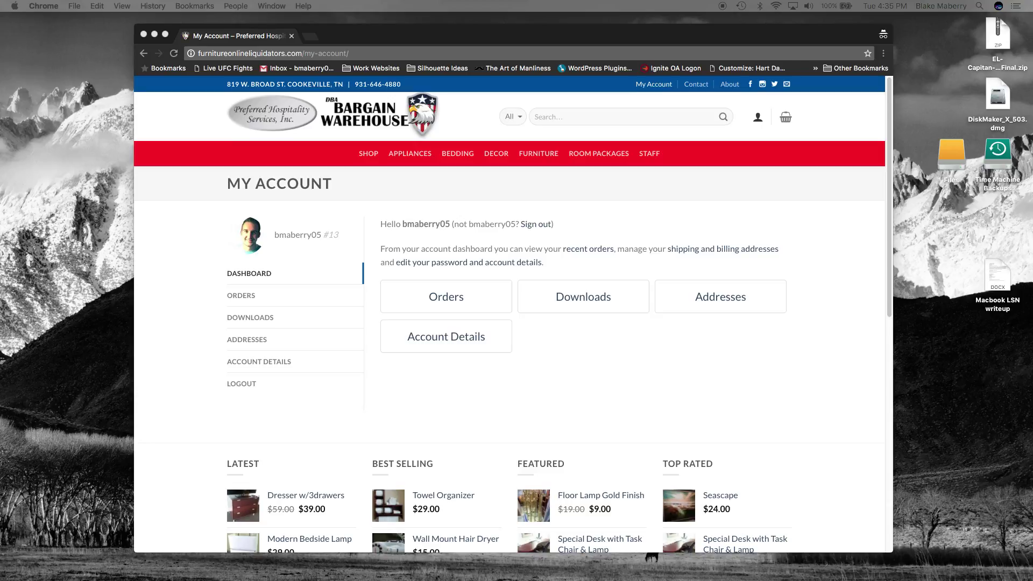
Go to the Orders list from the new account's My Account dashboard
left_click(621, 381)
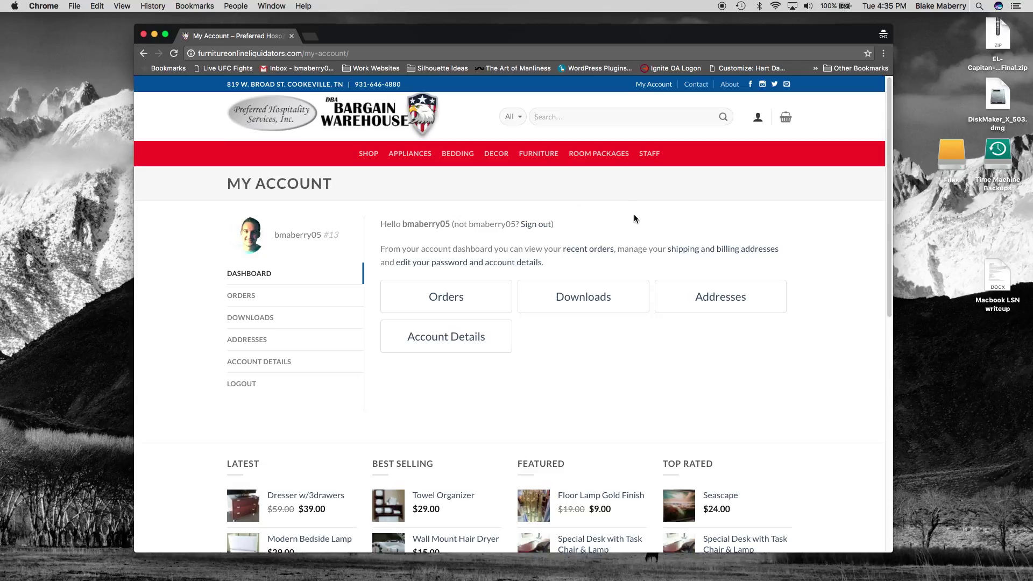
left_click(466, 299)
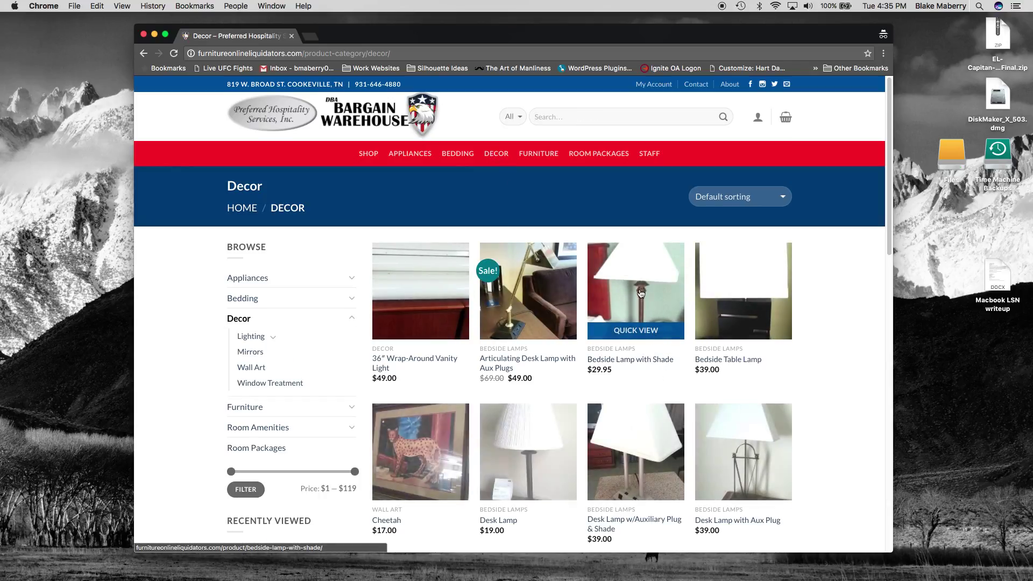
Browse the Decor listing and open the $19.00 Desk Lamp product page
scroll(640, 294, "down", 5)
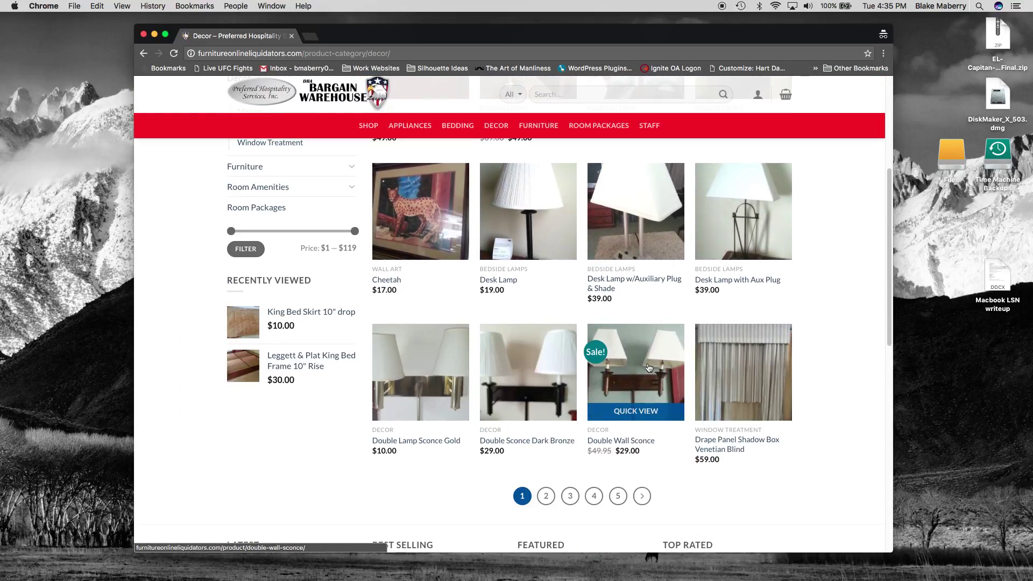
scroll(648, 368, "up", 5)
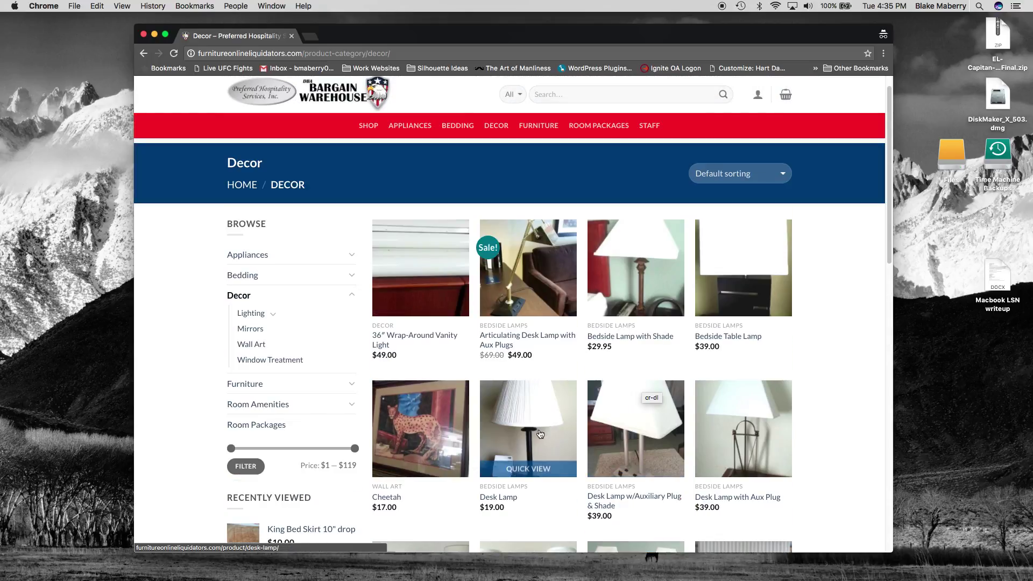
left_click(540, 434)
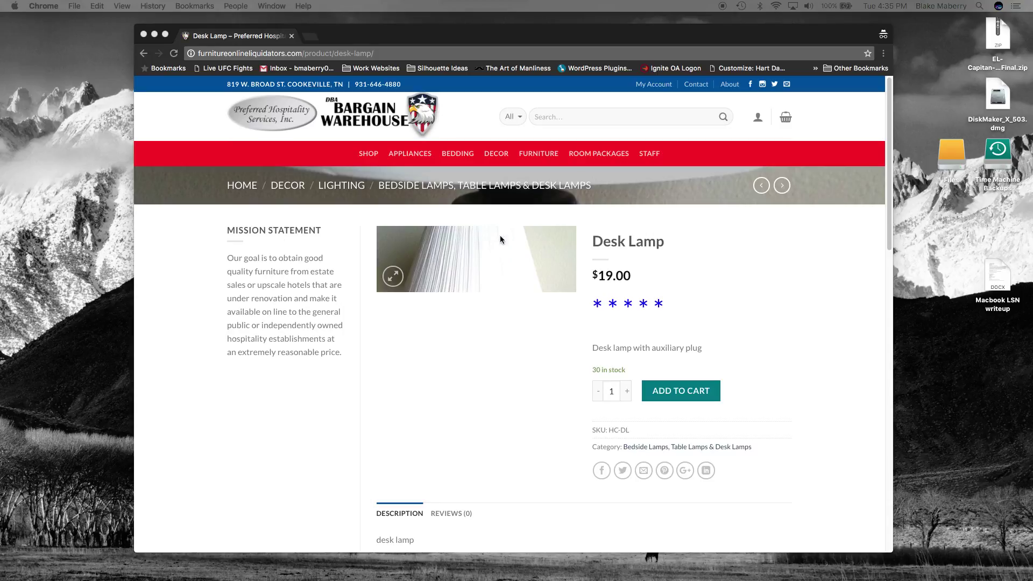
left_click(757, 288)
Add one Desk Lamp to the cart and view the full cart
scroll(766, 356, "down", 1)
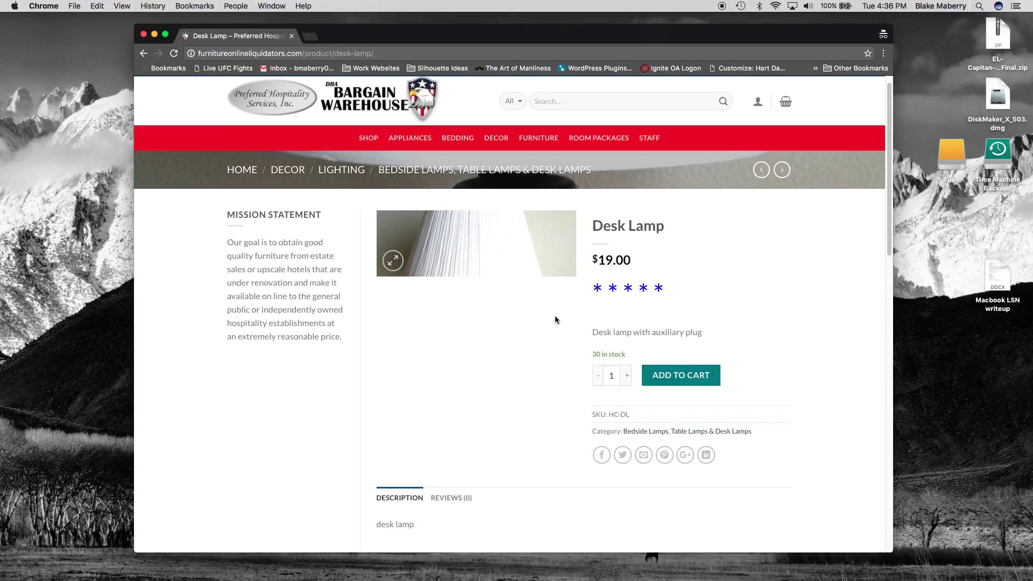
left_click(690, 376)
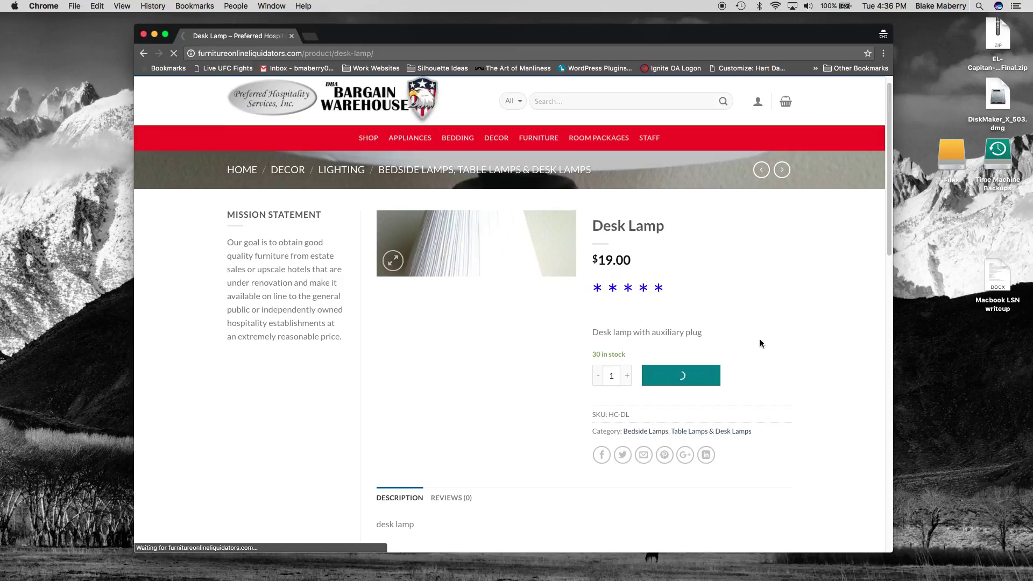
mouse_move(793, 117)
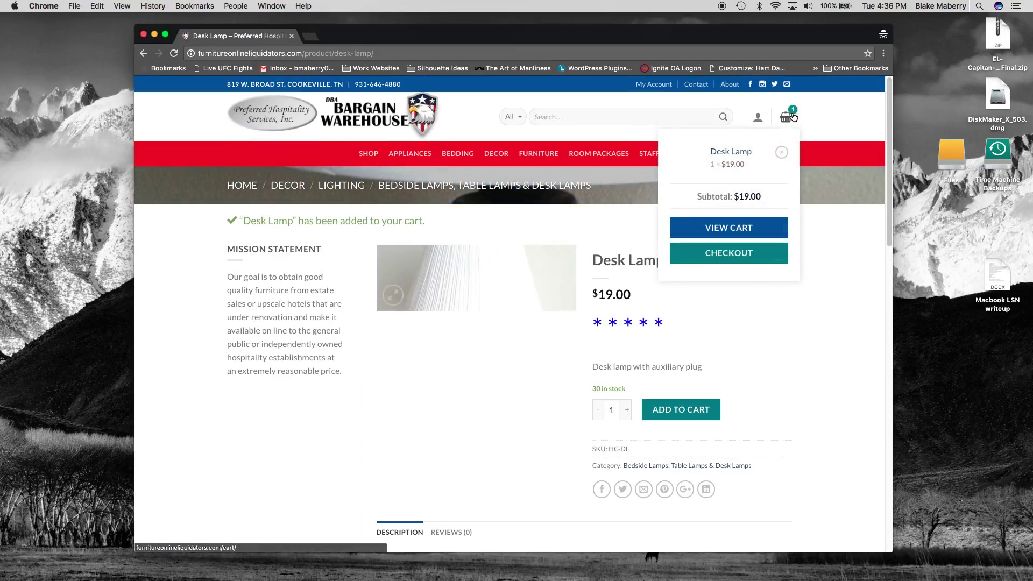
left_click(742, 231)
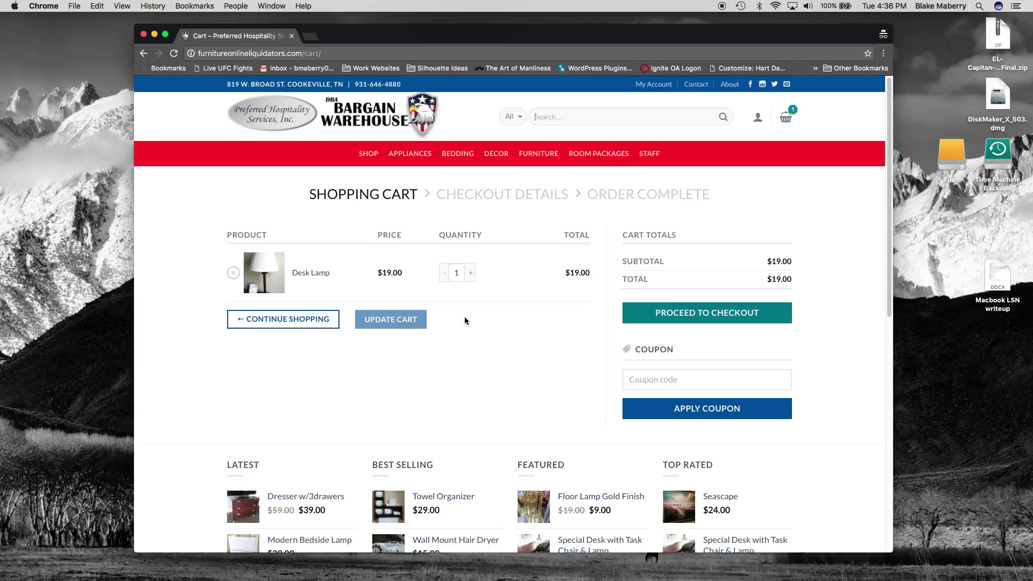
Try applying the coupon code 'coupon', which the store rejects as nonexistent
left_click(682, 384)
type("coupo")
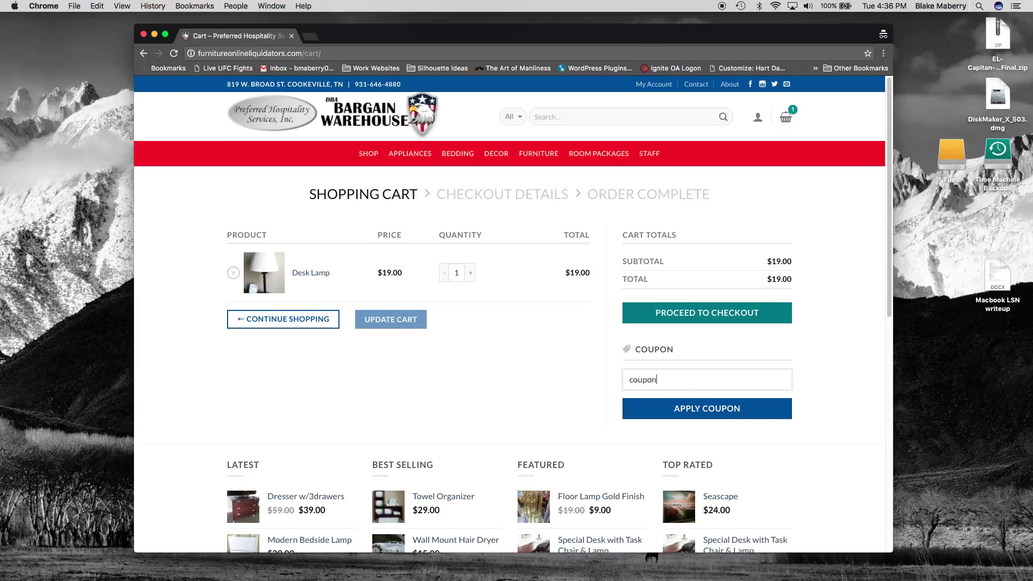
type("n")
left_click(697, 409)
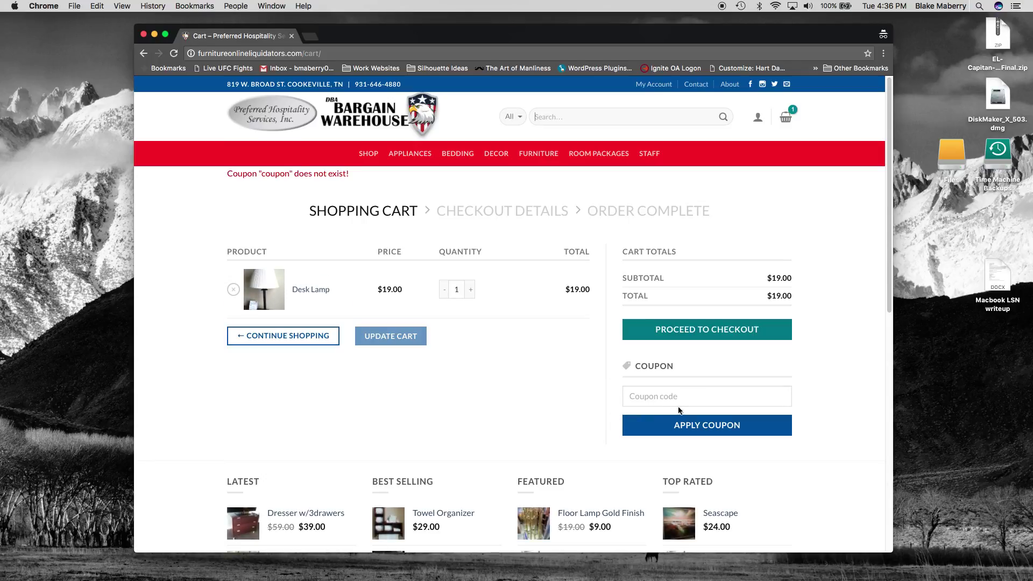
Proceed to checkout and enter the customer's billing first name, last name and phone number
left_click(705, 333)
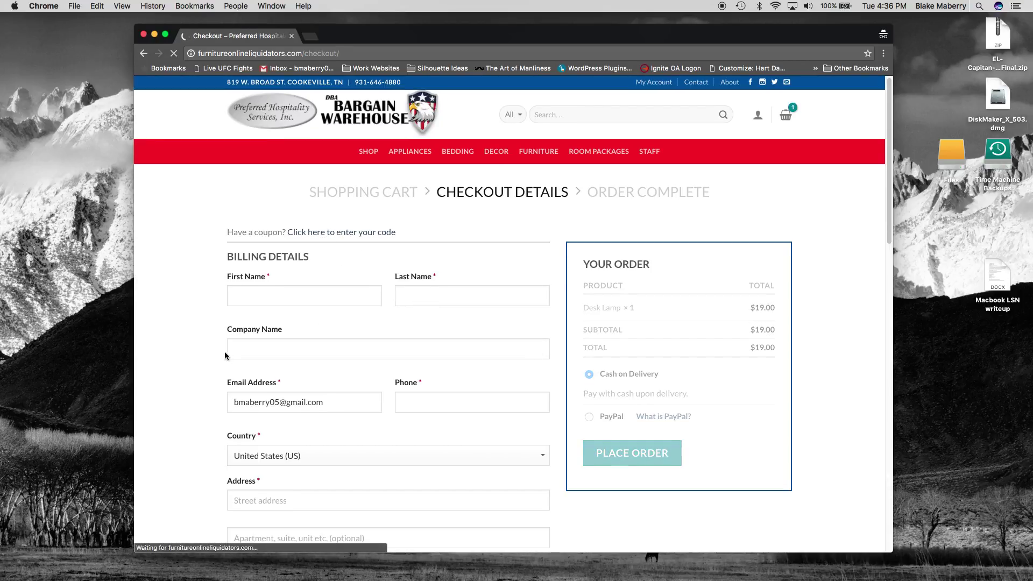
scroll(210, 357, "down", 1)
left_click(278, 257)
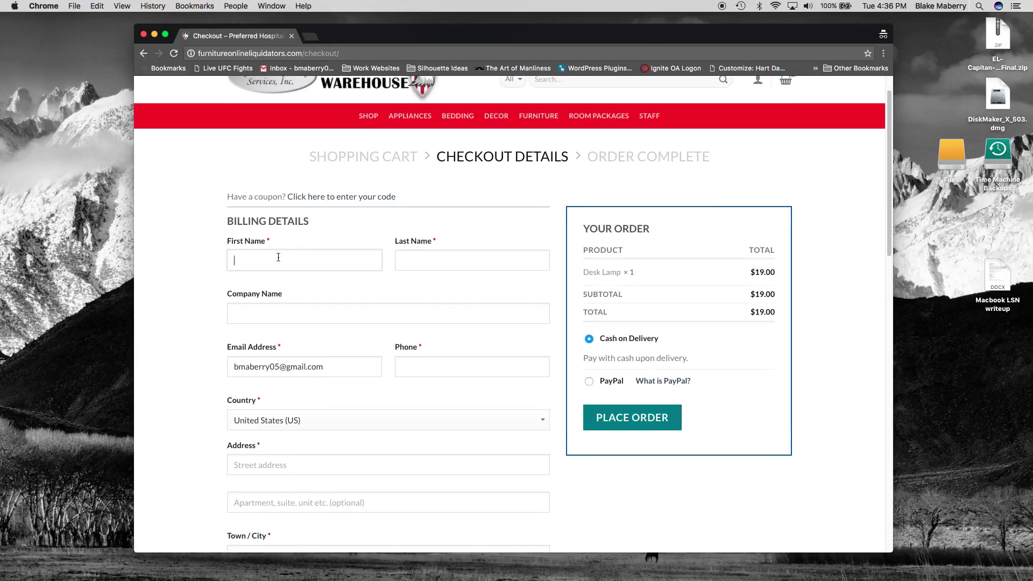
key("Tab")
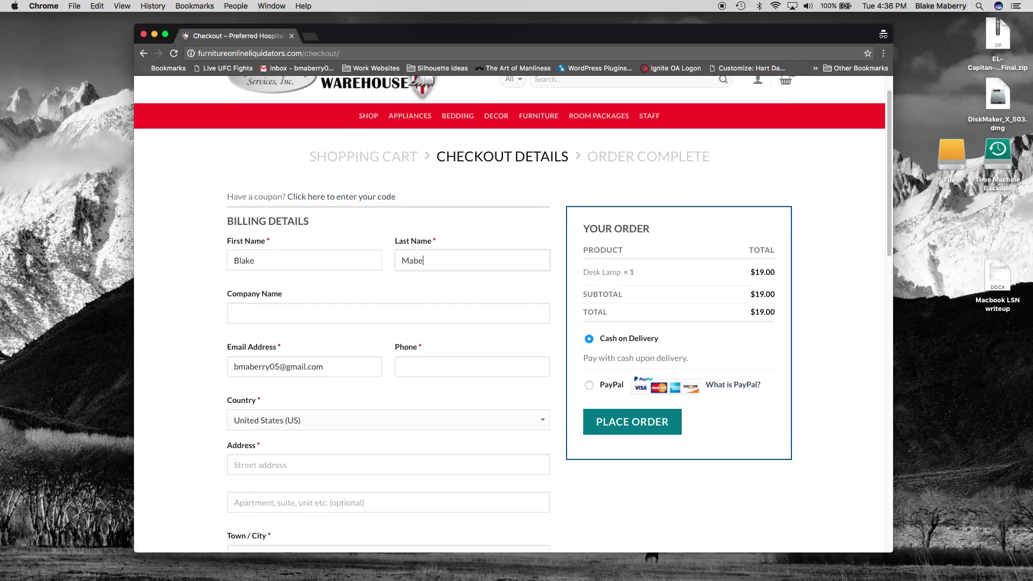
key("Tab")
key("Tab")
key("Tab")
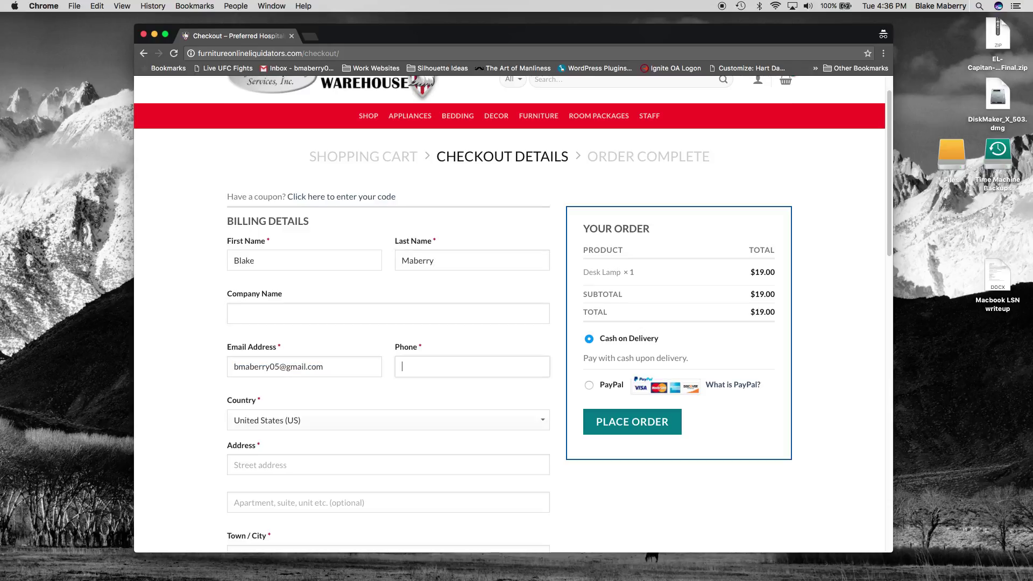
Fill in the billing street address, town, state and ZIP so state tax is added
left_click(235, 465)
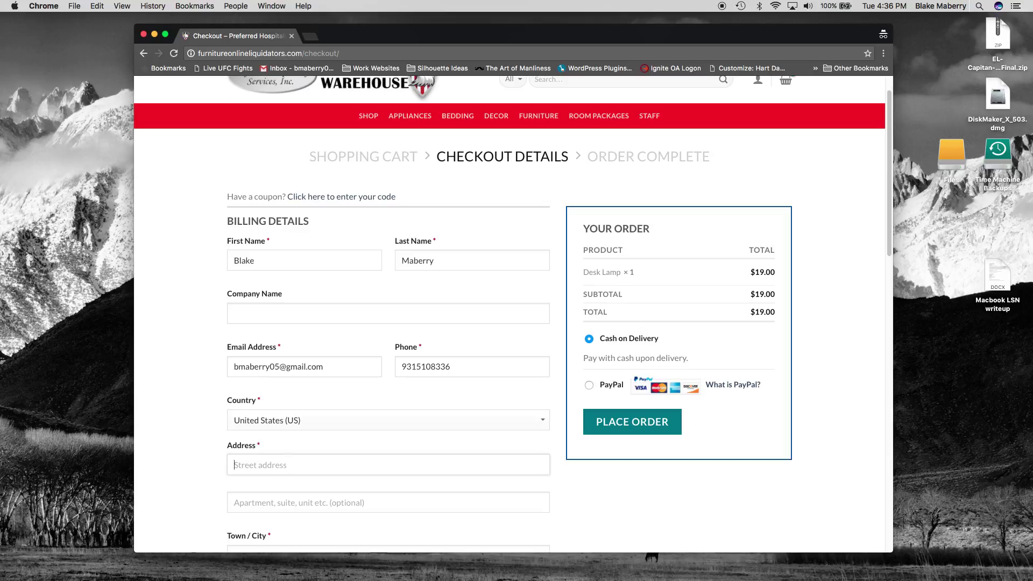
key("Tab")
key("Tab")
type("Cookev")
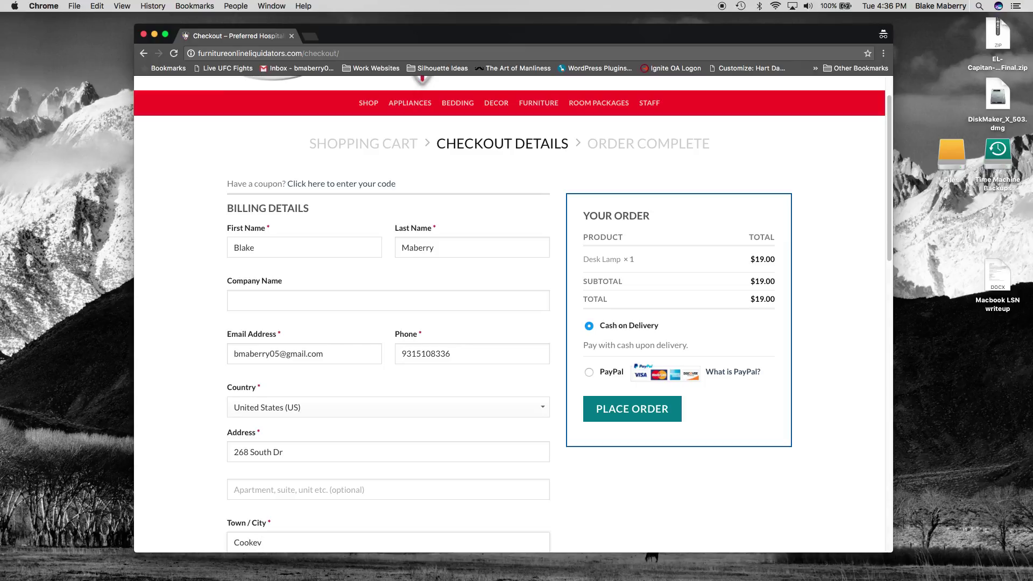
type("iulleville")
key("Tab")
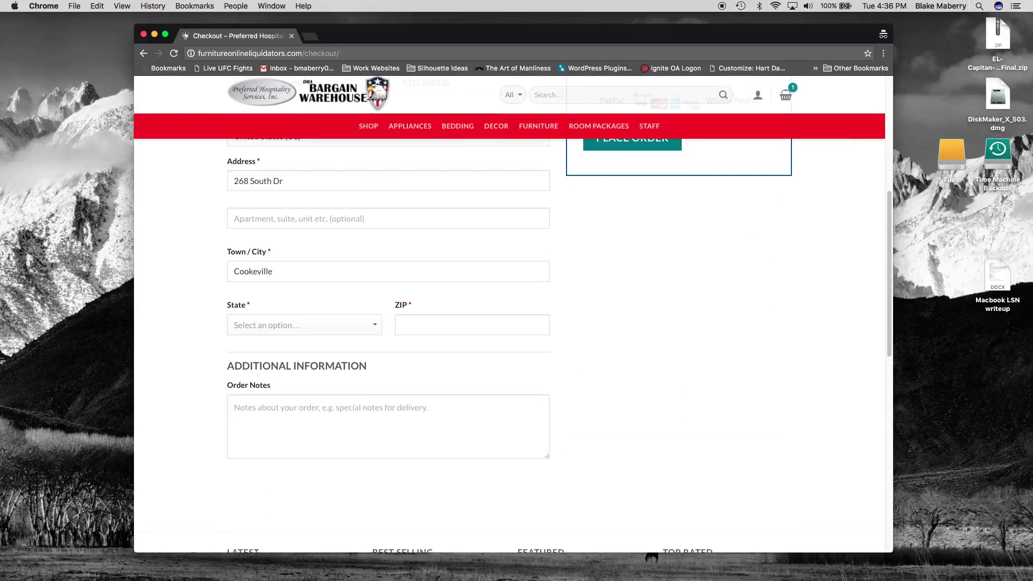
type("tenn")
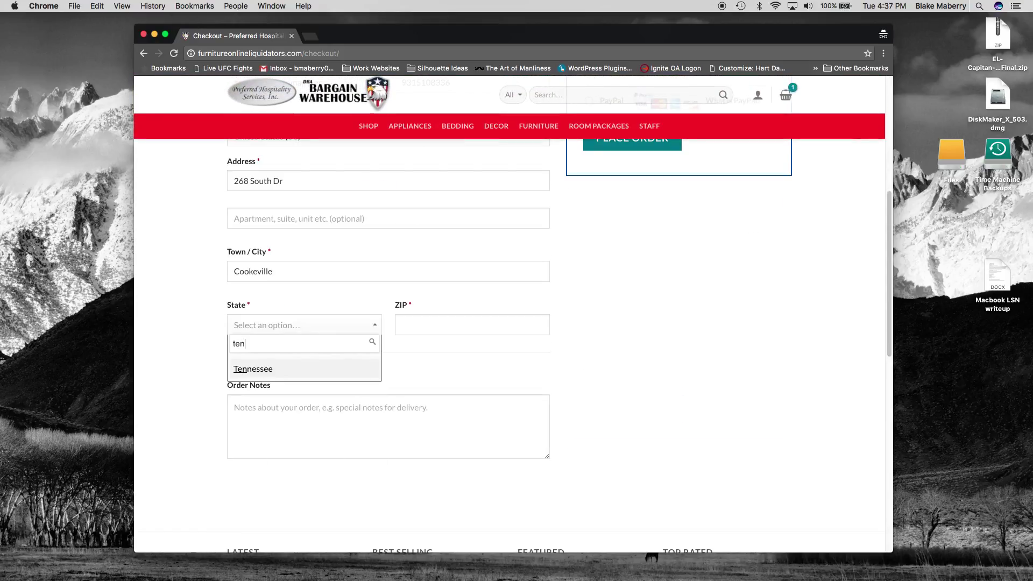
key("Return")
key("Tab")
type("38")
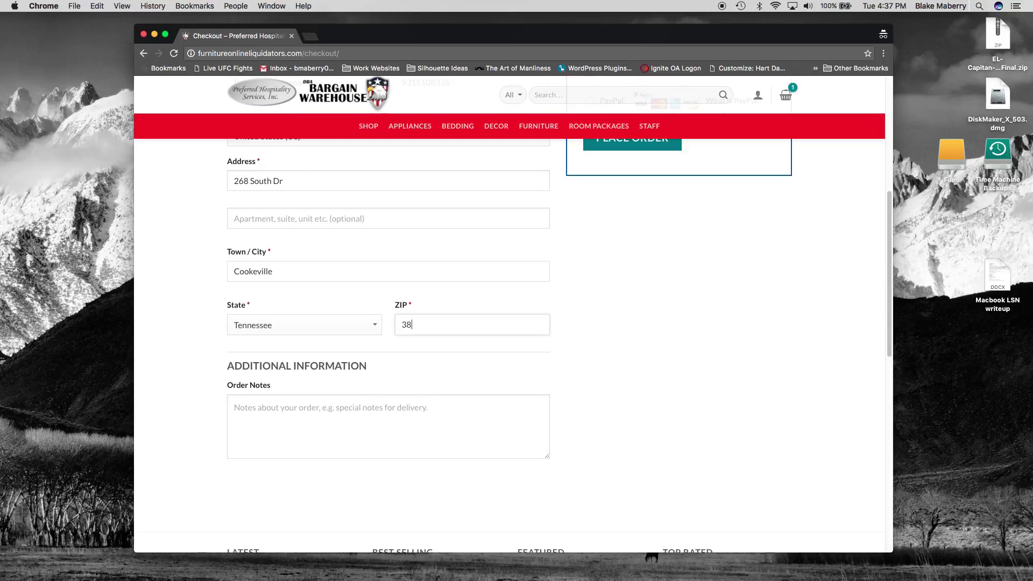
type("501")
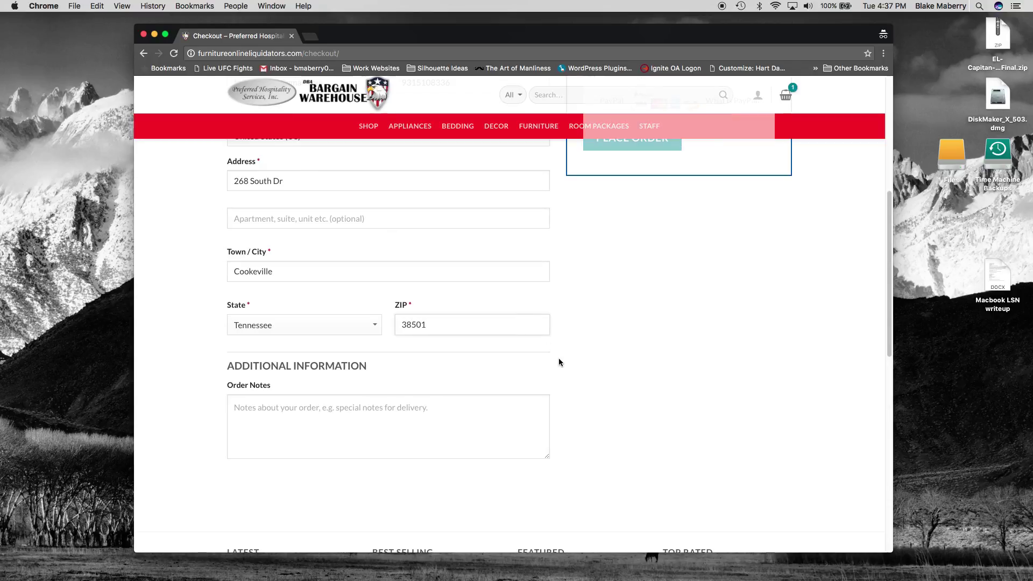
left_click(560, 360)
Place the $20.33 desk lamp order
scroll(584, 366, "up", 3)
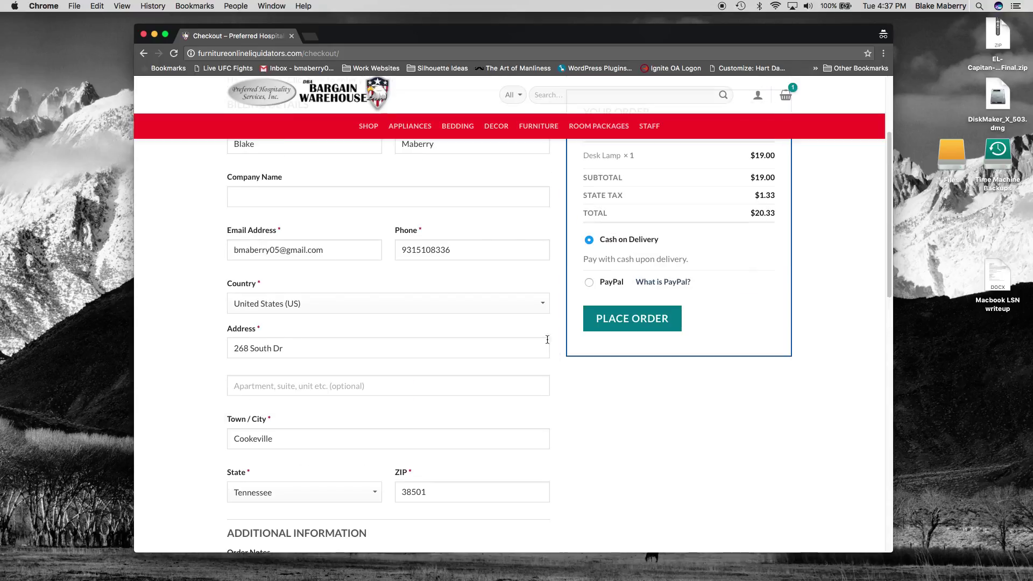
scroll(573, 239, "up", 2)
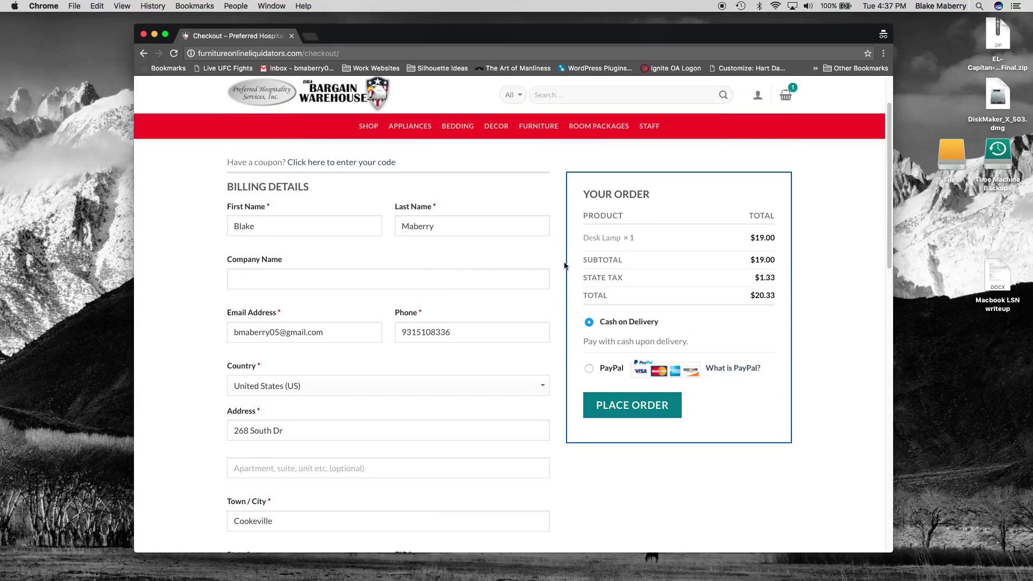
left_click(627, 413)
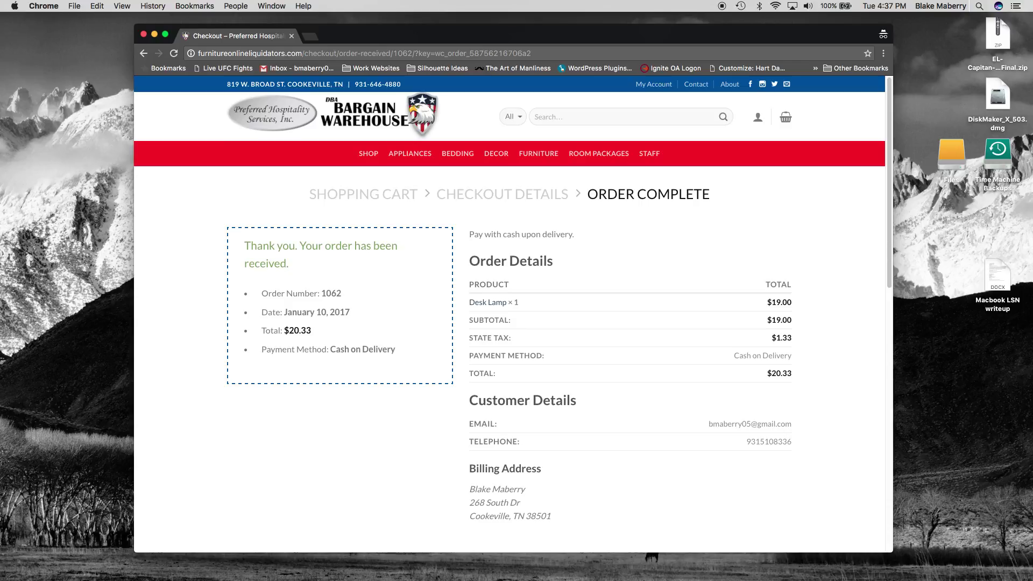
Move the WordPress admin Users window over the shop and reload the user list to show the new customer
left_click_drag(11, 46, 764, 79)
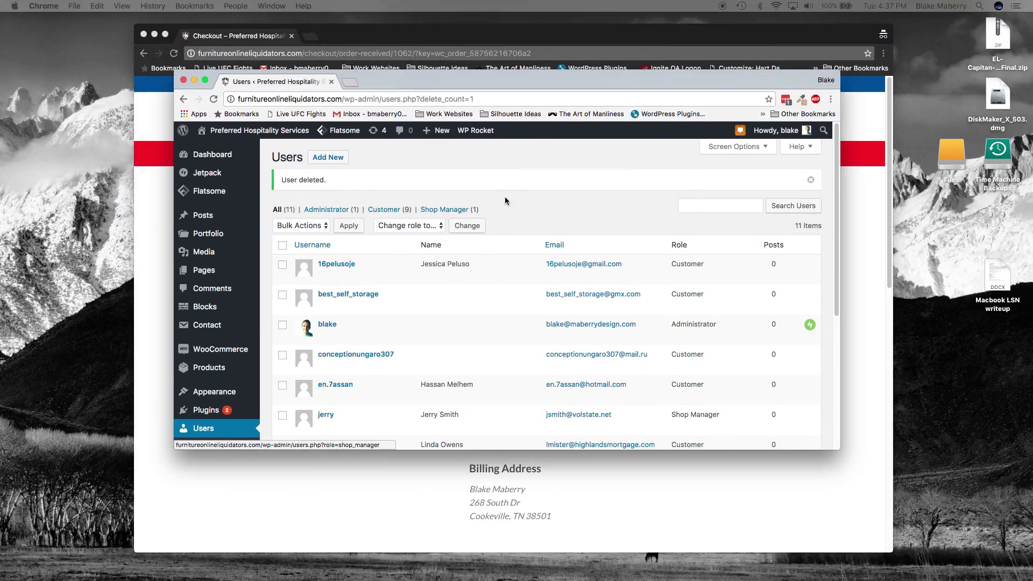
left_click_drag(374, 82, 409, 128)
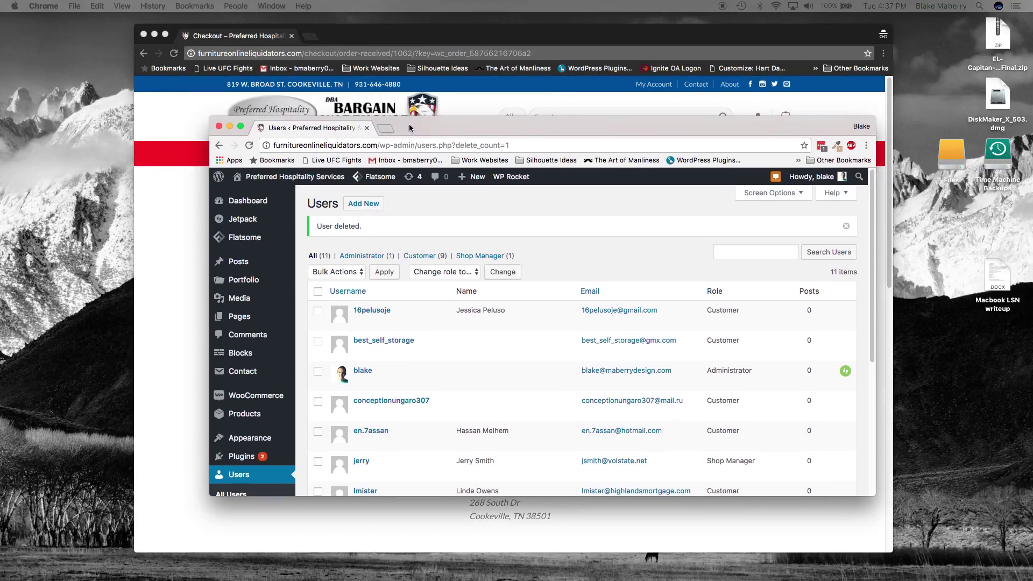
left_click(303, 184)
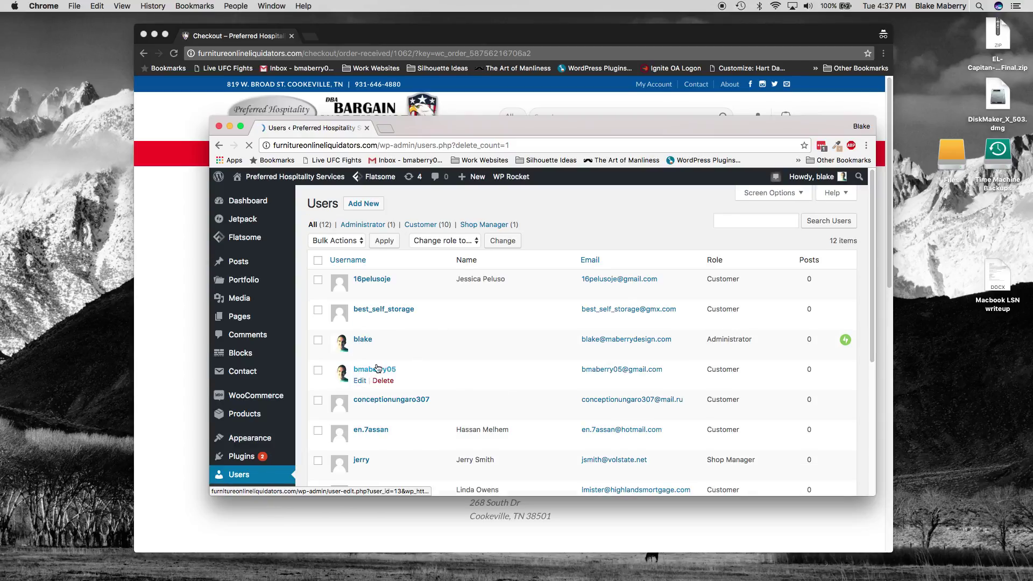
left_click_drag(399, 371, 331, 367)
left_click(330, 367)
scroll(253, 427, "down", 5)
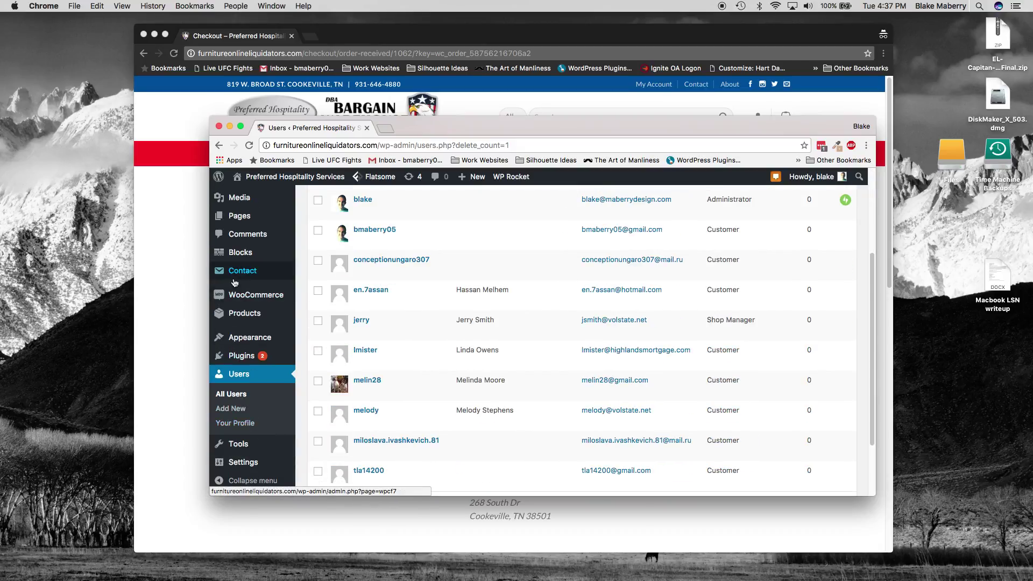
Open the newest shop order and check its one Desk Lamp, $1.33 state tax and $20.33 total
mouse_move(264, 295)
left_click(310, 298)
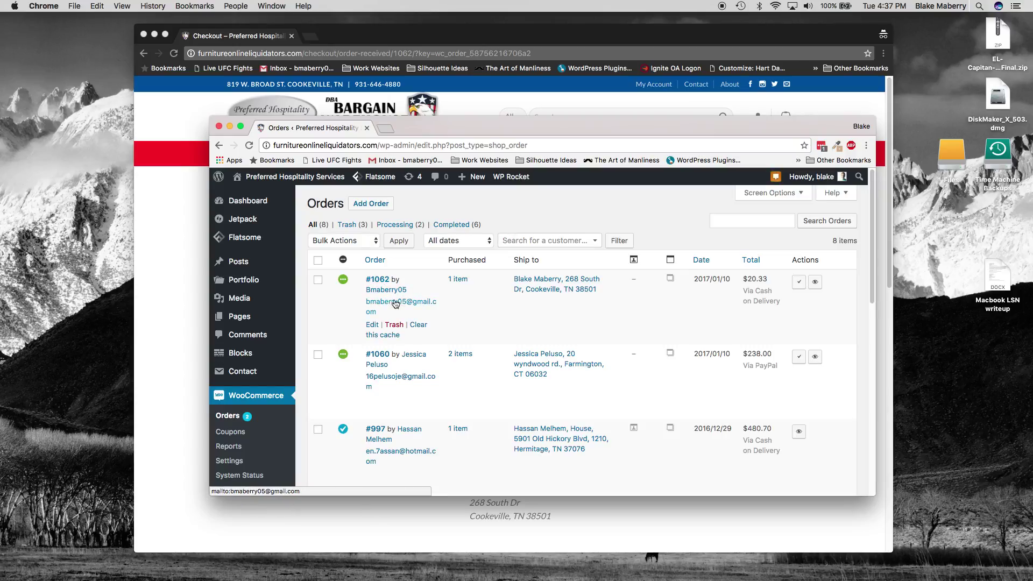
left_click(458, 278)
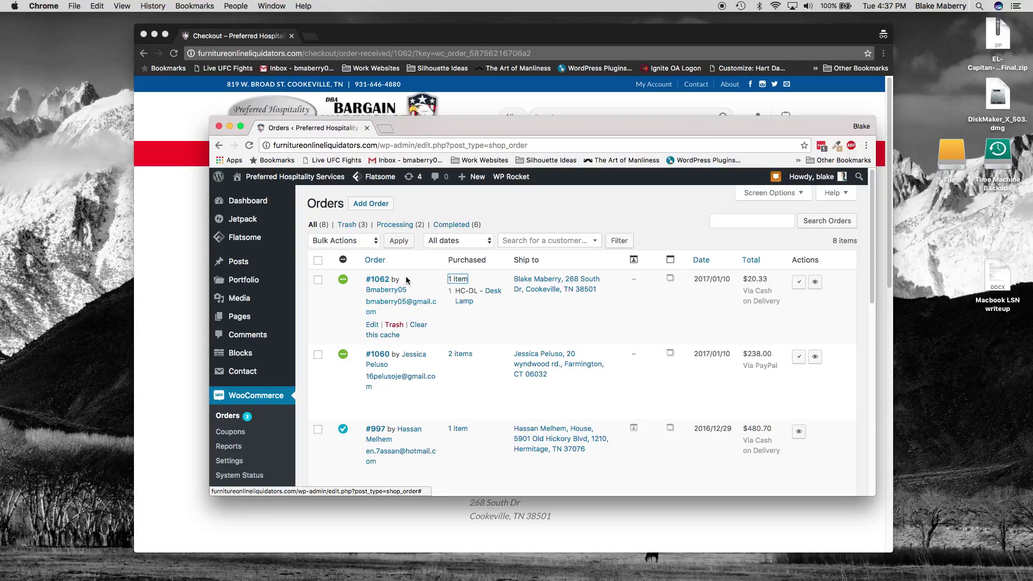
left_click(386, 281)
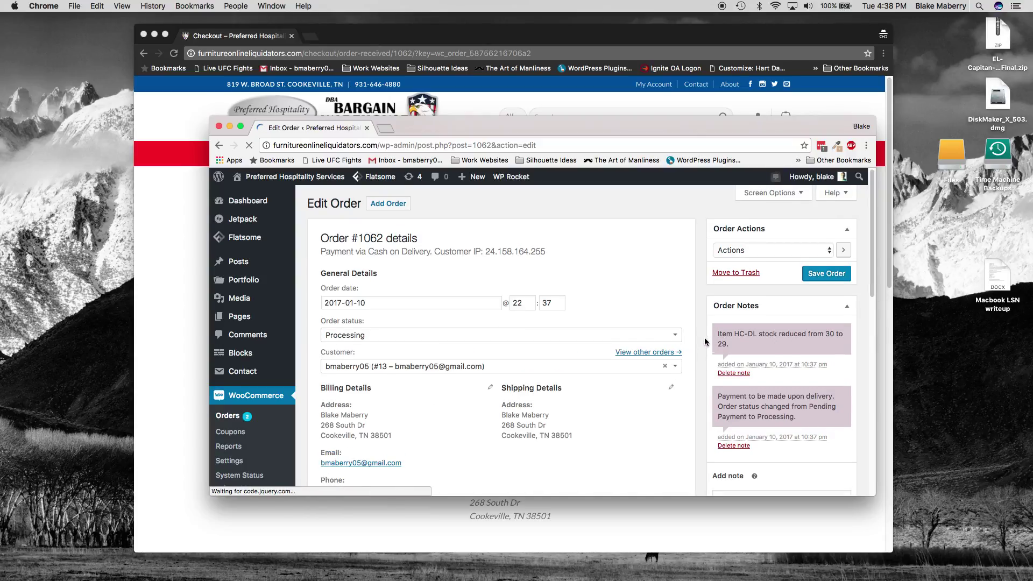
scroll(705, 341, "down", 7)
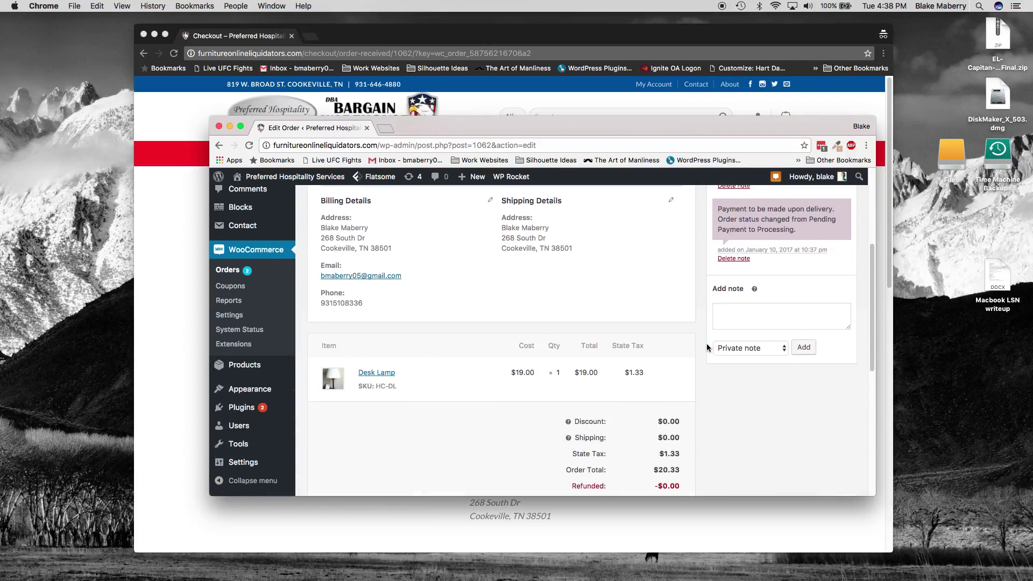
scroll(707, 348, "down", 1)
scroll(707, 350, "down", 3)
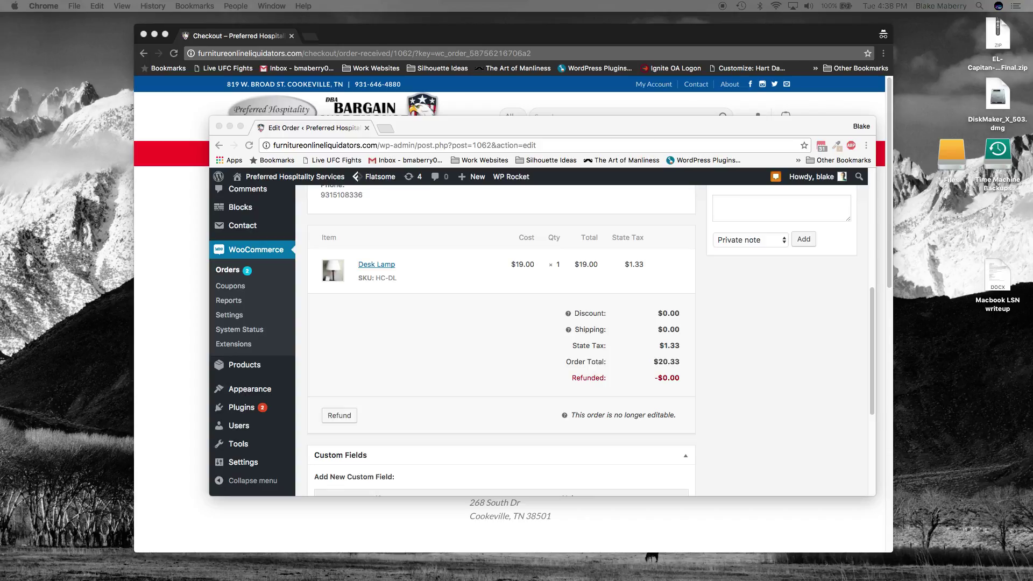
left_click(710, 311)
Bring the inbox forward and scroll through the Order #1062 receipt: Desk Lamp $19.00, $1.33 tax, $20.33 total
left_click_drag(498, 24, 450, 131)
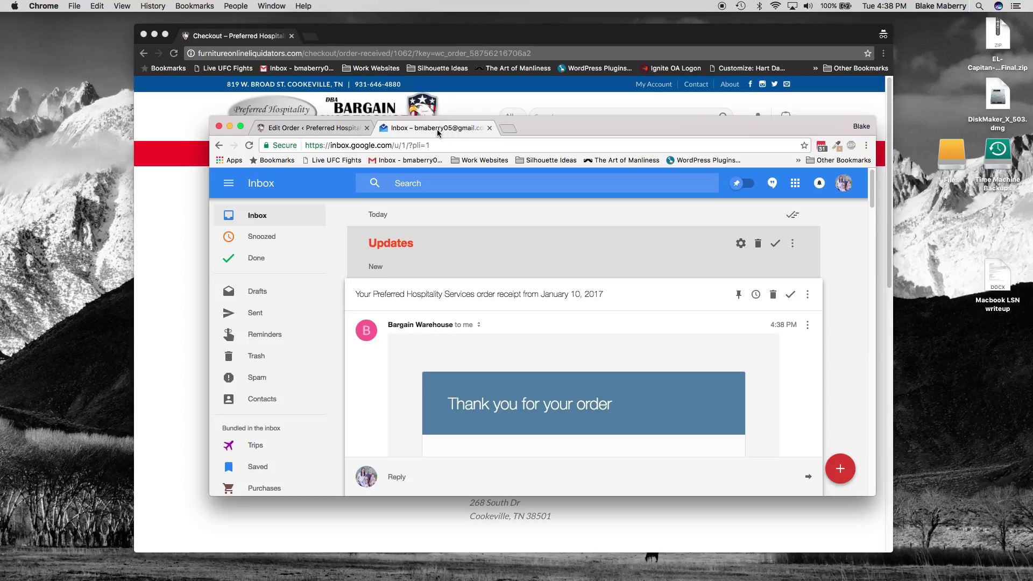
scroll(478, 387, "down", 5)
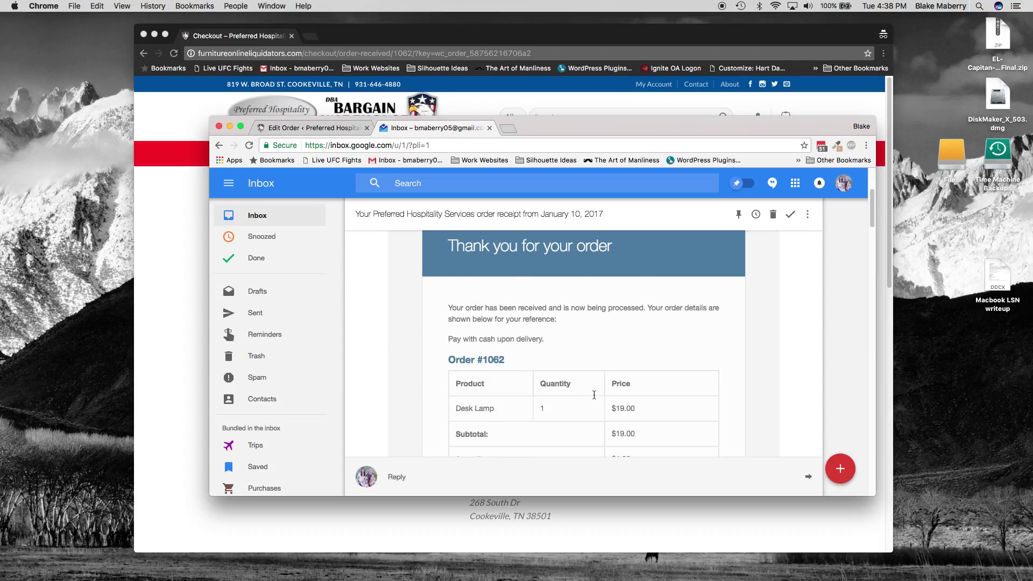
scroll(576, 387, "down", 3)
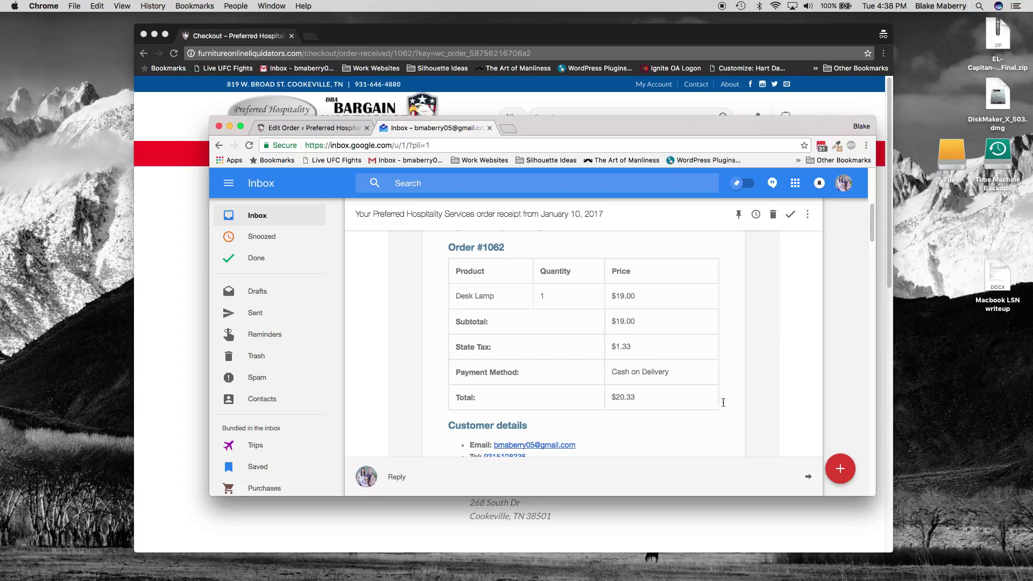
scroll(724, 401, "down", 3)
scroll(612, 389, "down", 1)
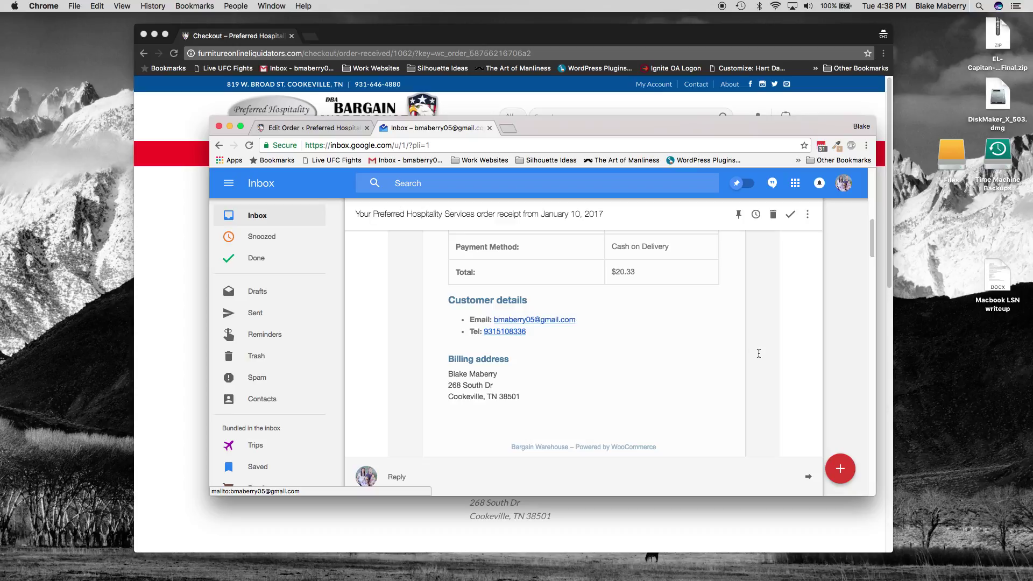
scroll(744, 367, "down", 4)
scroll(744, 366, "up", 8)
scroll(744, 366, "up", 4)
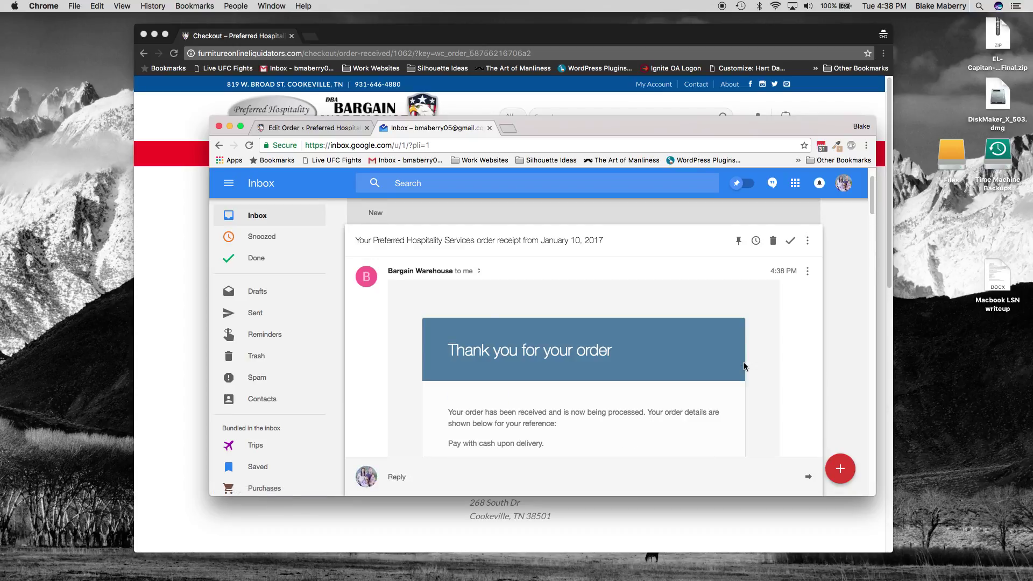